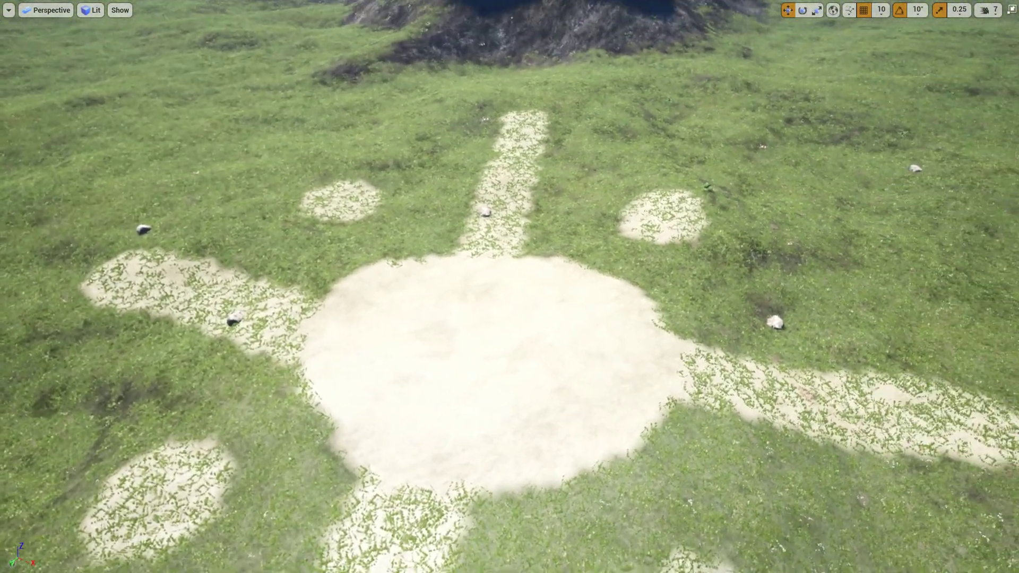
Fly the view low over the sand path, toward the mountain and down to the sand pit.
{"action": "mouse_move", "coordinate": [609, 391]}
{"action": "right_mouse_down"}
{"action": "mouse_move", "coordinate": [608, 414]}
{"action": "mouse_move", "coordinate": [609, 350]}
{"action": "right_mouse_up"}
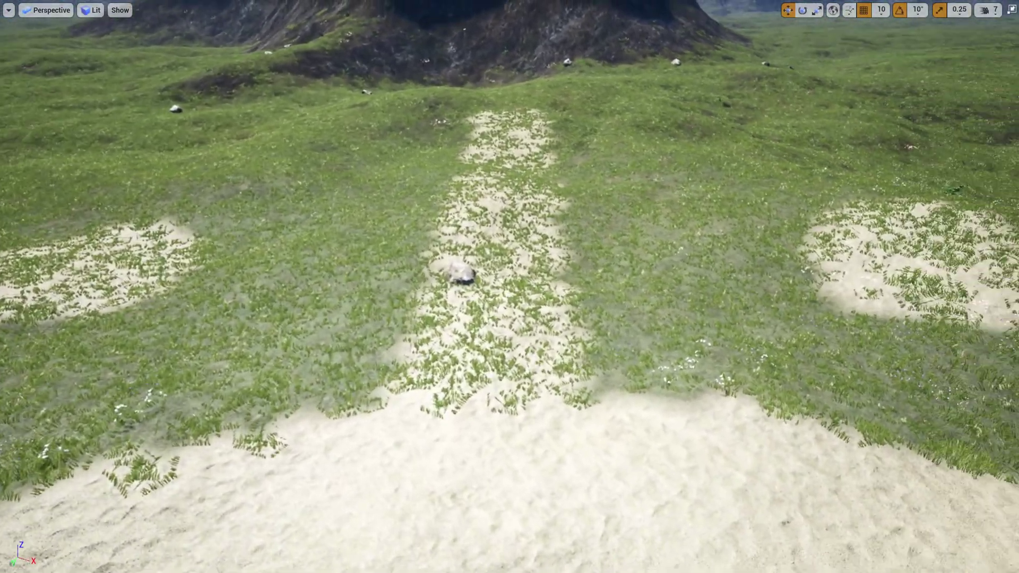
{"action": "right_click_drag", "start_coordinate": [446, 424], "coordinate": [478, 423]}
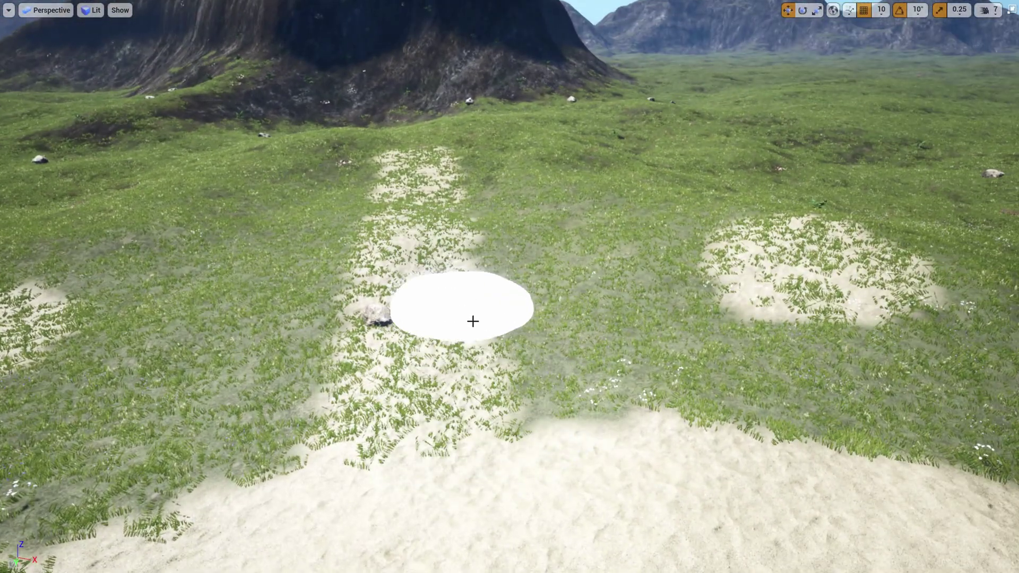
{"action": "right_click_drag", "start_coordinate": [471, 320], "coordinate": [475, 327]}
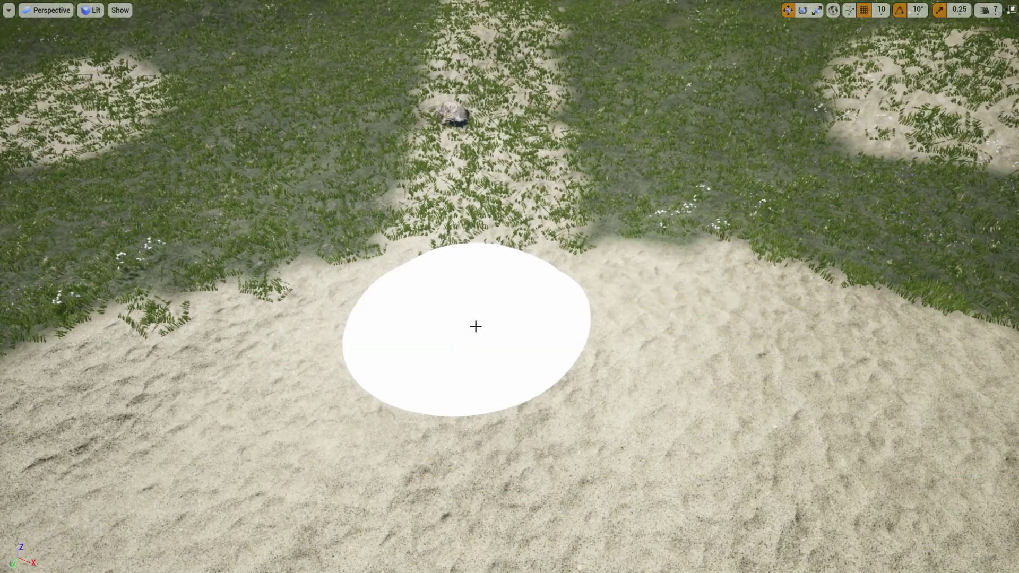
Play the level in the editor and walk the mannequin toward the grass edge.
{"action": "key", "text": "alt+p"}
{"action": "key", "text": "w"}
{"action": "left_click", "coordinate": [467, 334]}
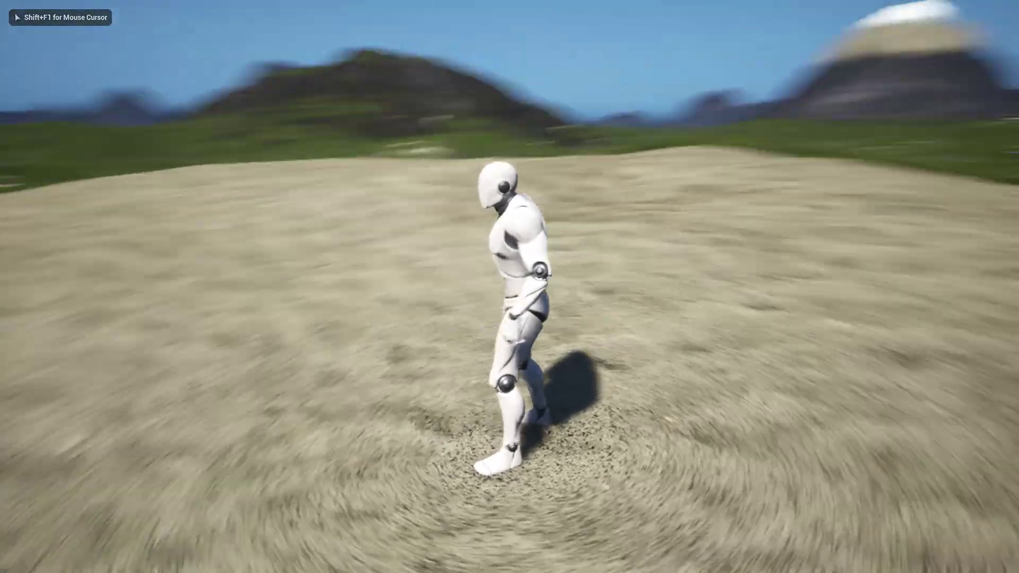
{"action": "key", "text": "w"}
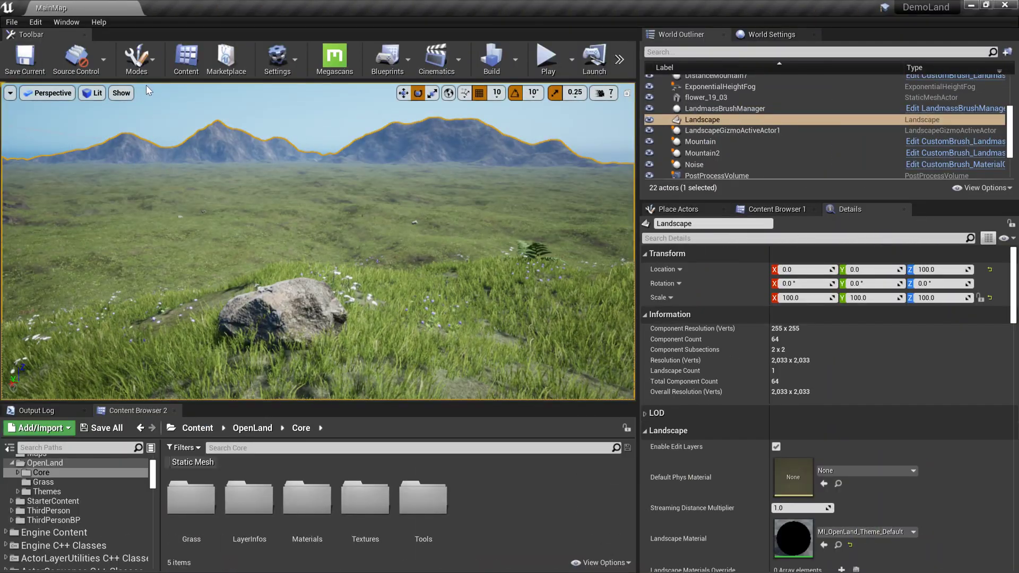
Switch the editor to Landscape mode with the Paint tools active.
{"action": "left_click", "coordinate": [136, 60]}
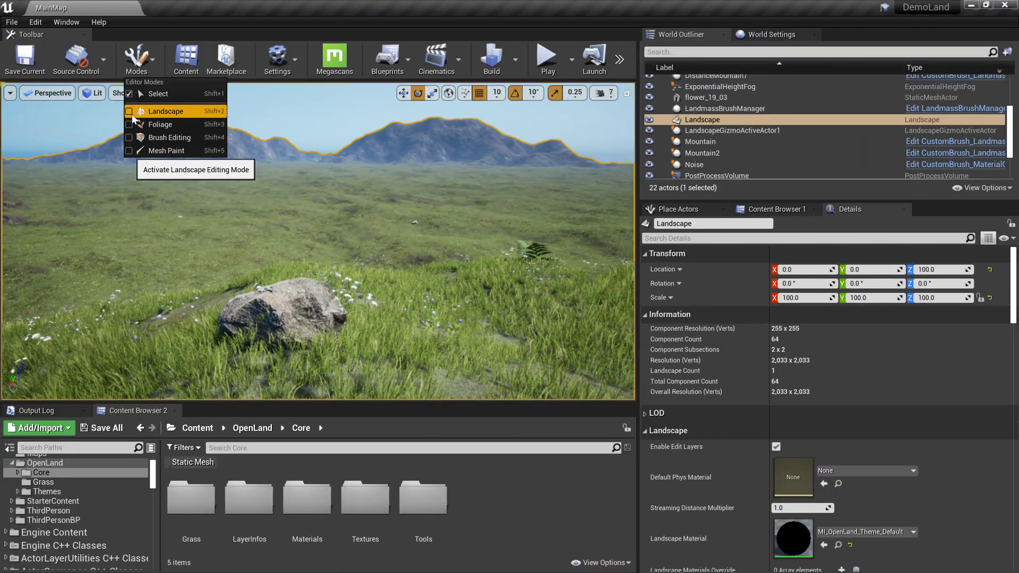
{"action": "left_click", "coordinate": [159, 114]}
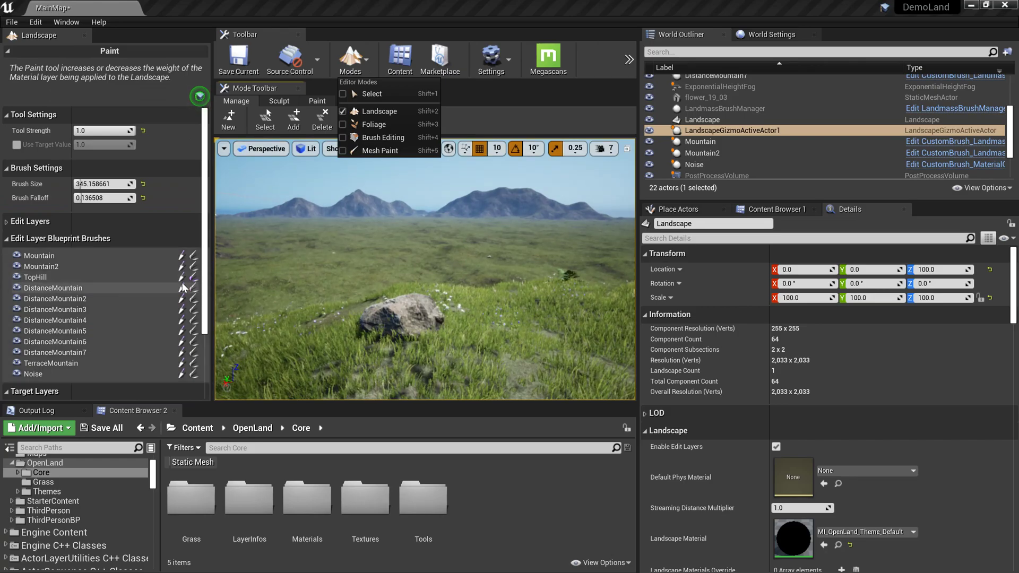
{"action": "left_click_drag", "start_coordinate": [206, 230], "coordinate": [206, 368]}
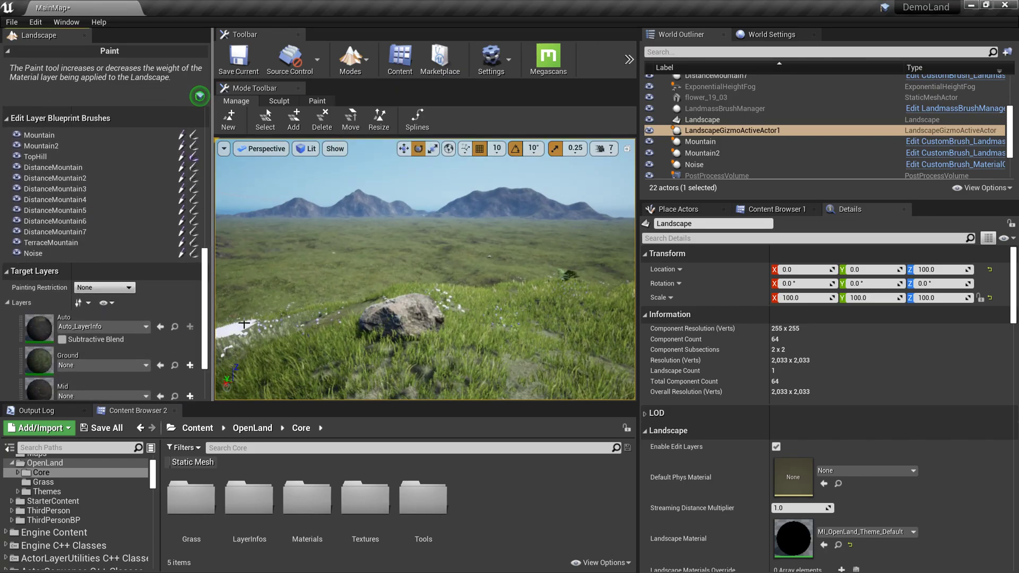
{"action": "left_click", "coordinate": [316, 102]}
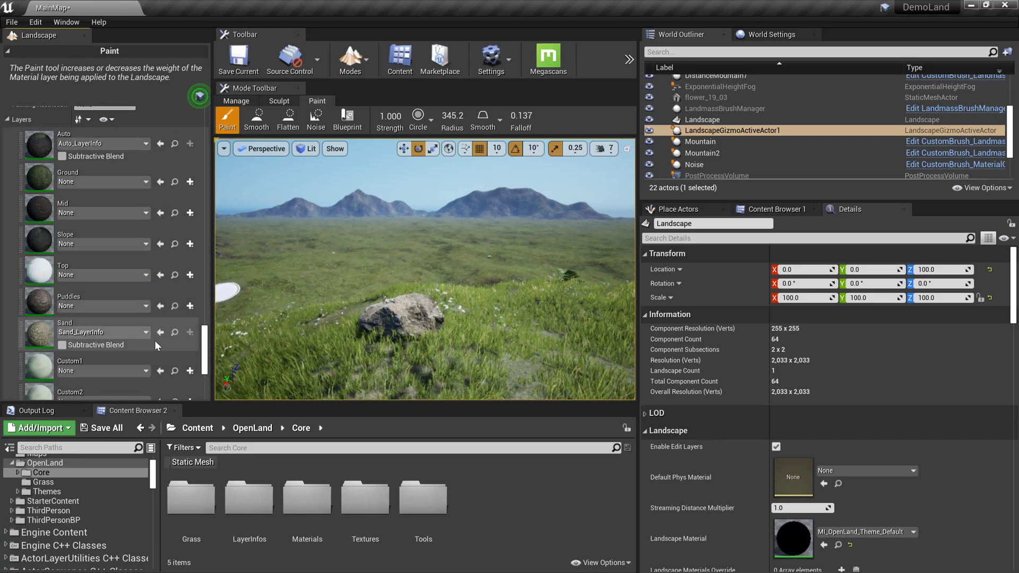
Make the Sand layer, backed by Sand_LayerInfo, the paint target instead of SandAlpha.
{"action": "left_click", "coordinate": [92, 321]}
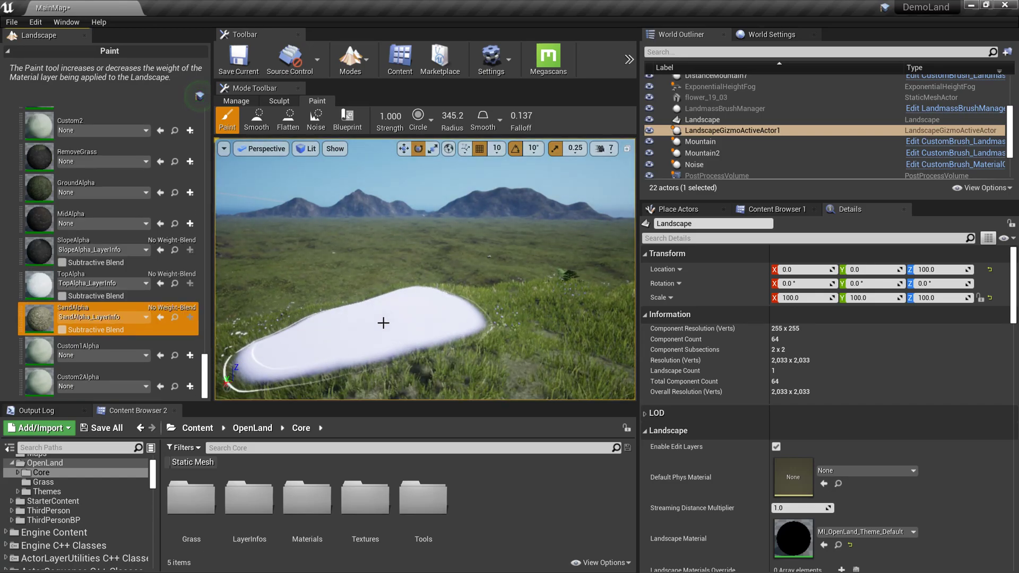
{"action": "left_click_drag", "start_coordinate": [204, 371], "coordinate": [208, 303]}
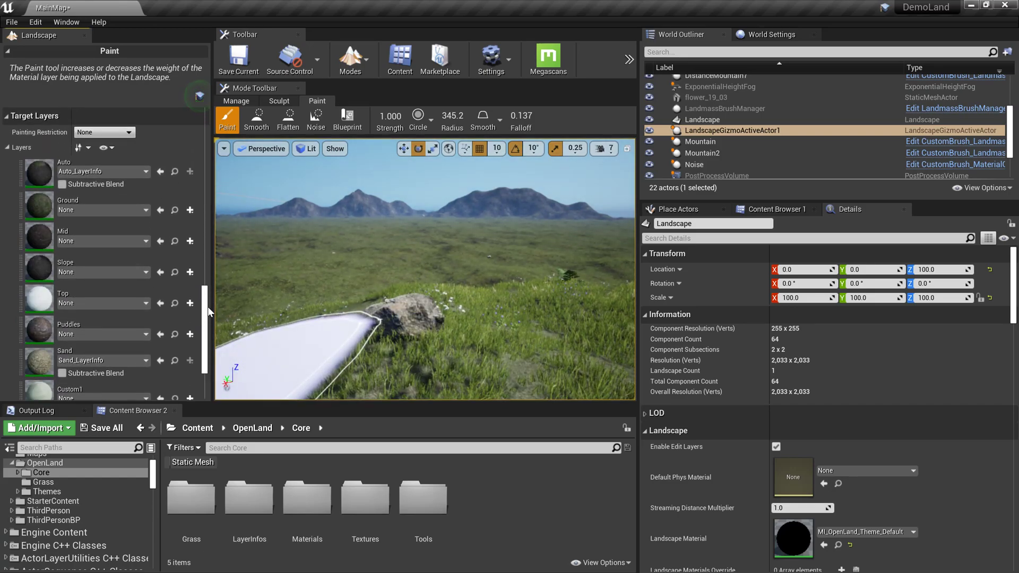
{"action": "scroll", "coordinate": [191, 326], "scroll_direction": "down", "scroll_amount": 2}
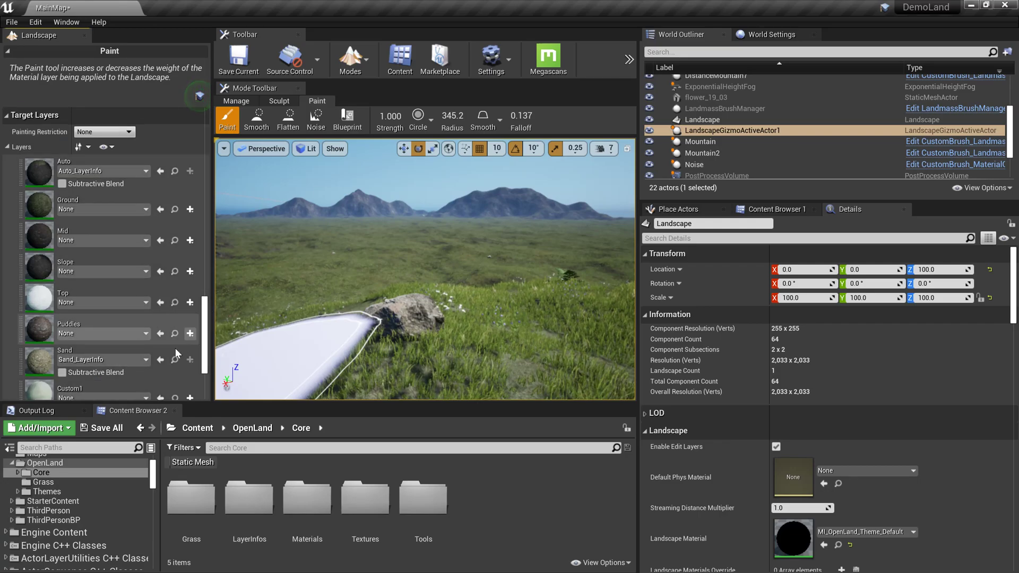
{"action": "left_click", "coordinate": [146, 360]}
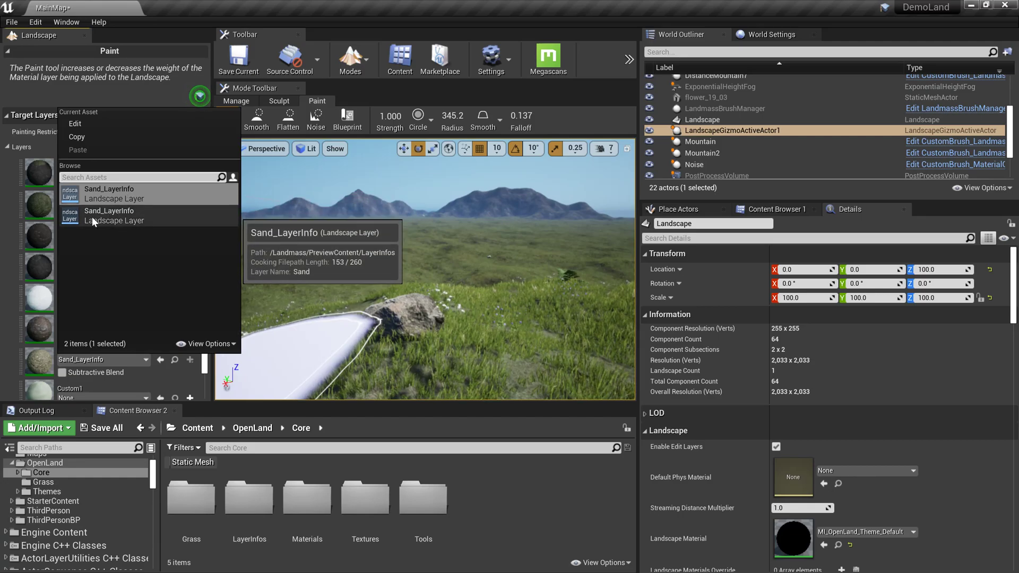
{"action": "left_click", "coordinate": [203, 367]}
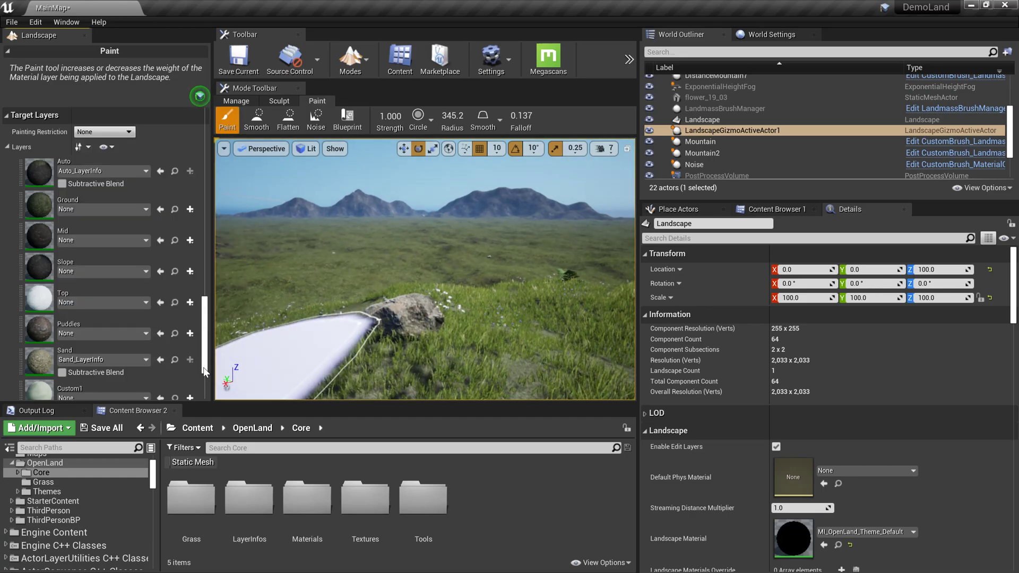
{"action": "left_click", "coordinate": [140, 351]}
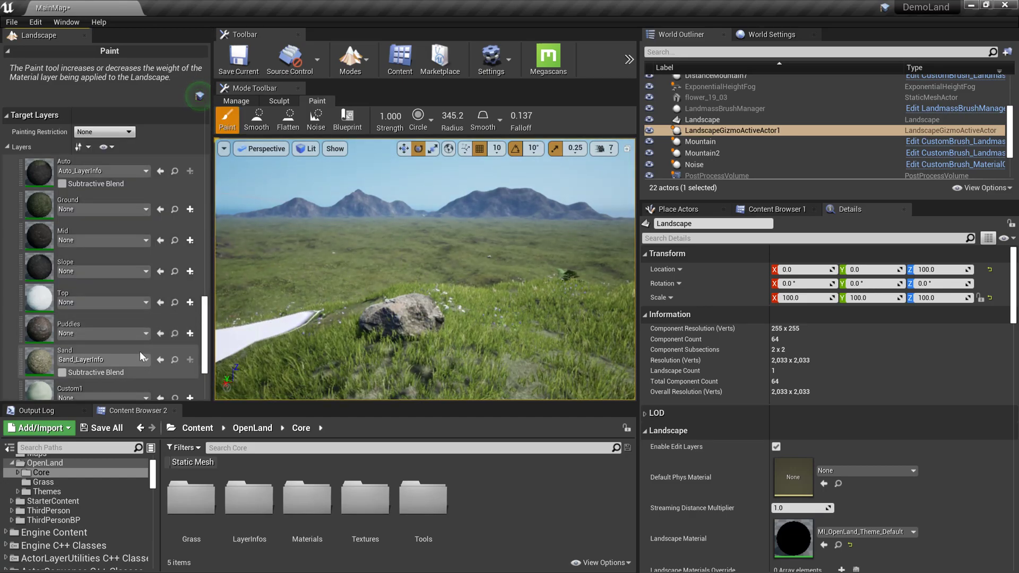
Paint a large Sand patch on the grass past the rock.
{"action": "mouse_move", "coordinate": [422, 270]}
{"action": "right_mouse_down"}
{"action": "mouse_move", "coordinate": [422, 255]}
{"action": "mouse_move", "coordinate": [422, 318]}
{"action": "right_mouse_up"}
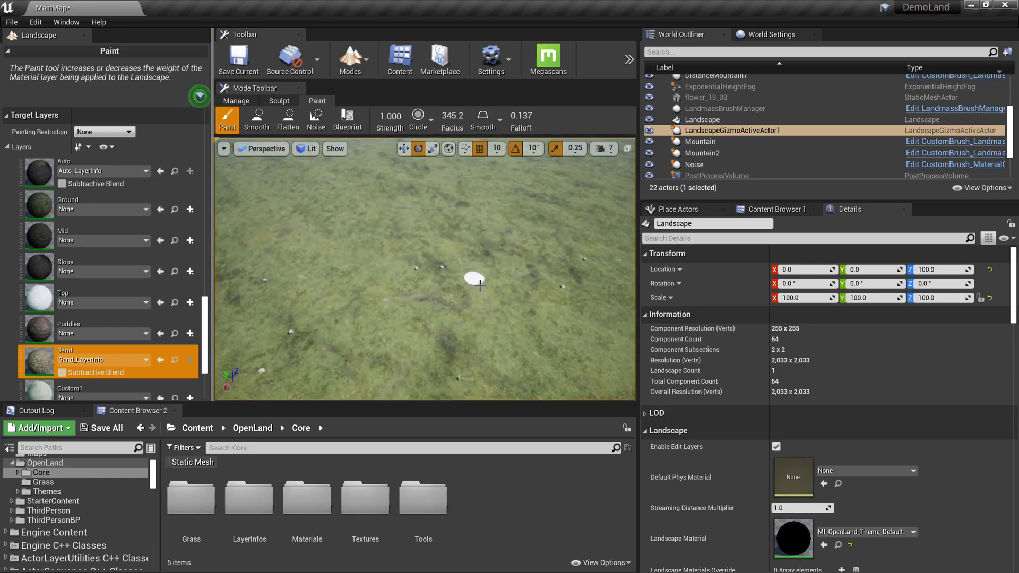
{"action": "left_click_drag", "start_coordinate": [470, 281], "coordinate": [476, 304]}
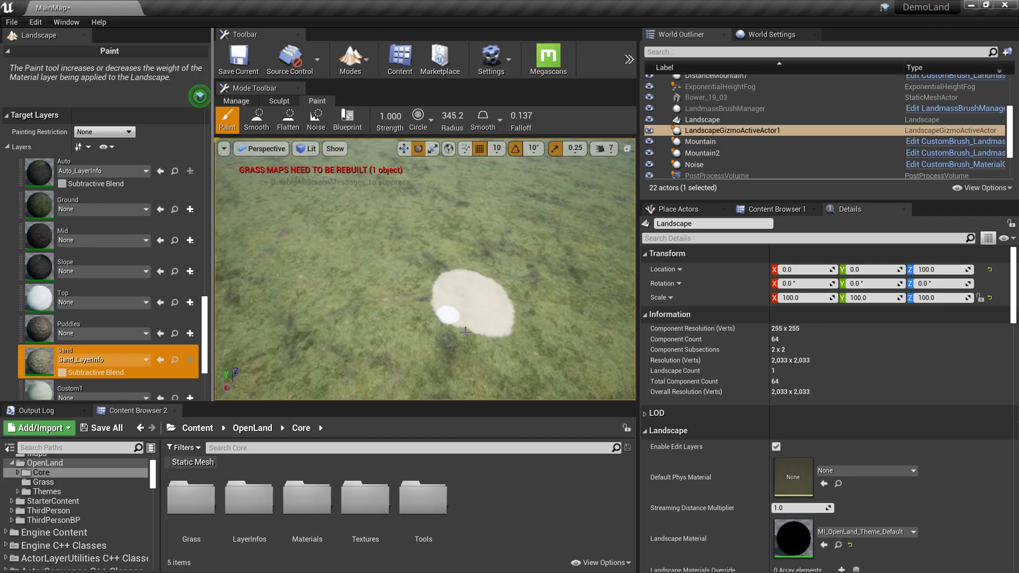
{"action": "left_click_drag", "start_coordinate": [469, 291], "coordinate": [465, 315]}
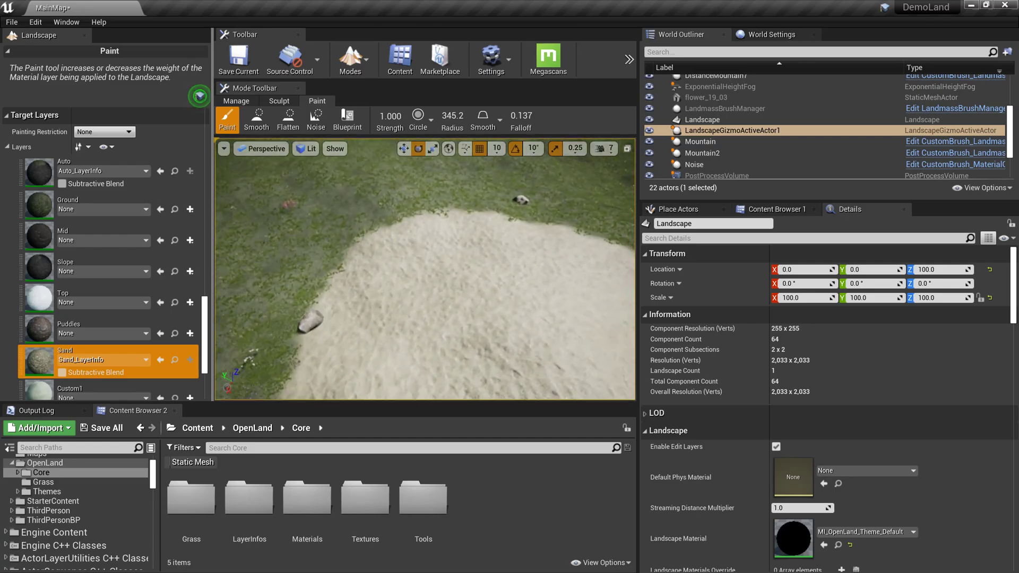
Walk the sand patch in play mode, then stop and pull the view back.
{"action": "key", "text": "alt+p"}
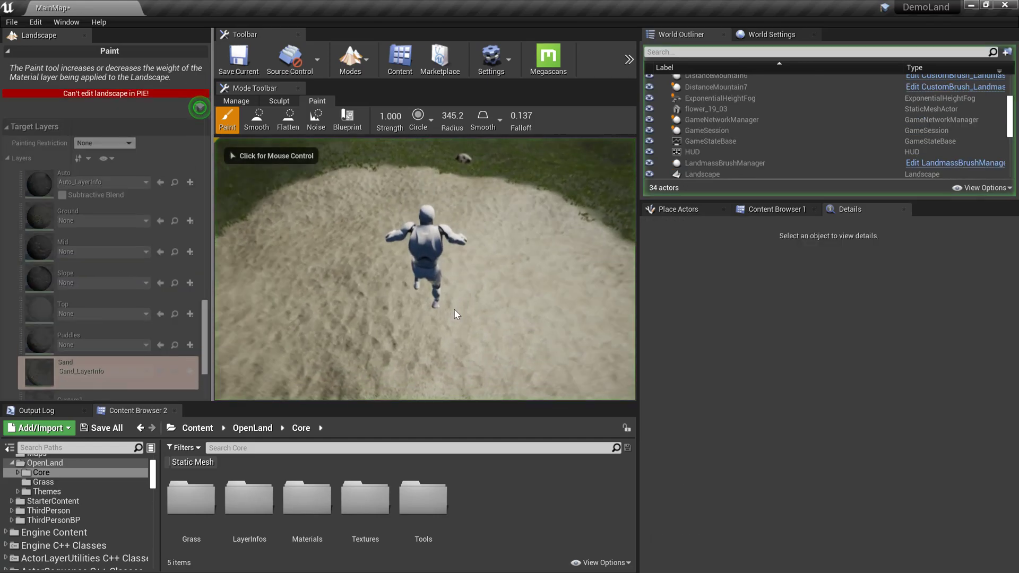
{"action": "left_click", "coordinate": [455, 309]}
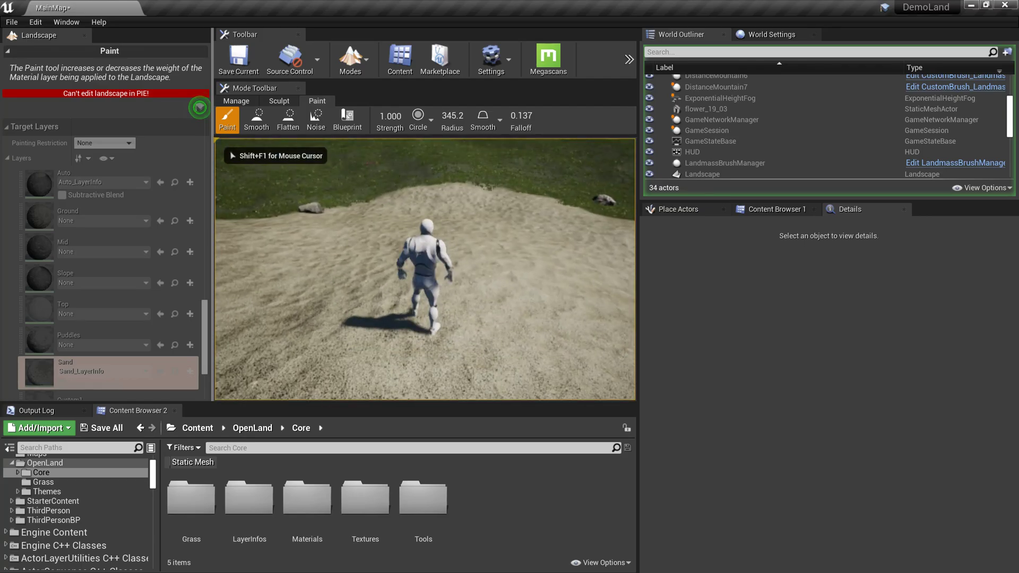
{"action": "key", "text": "Escape"}
{"action": "mouse_move", "coordinate": [425, 319]}
{"action": "right_mouse_down"}
{"action": "mouse_move", "coordinate": [426, 271]}
{"action": "mouse_move", "coordinate": [425, 319]}
{"action": "right_mouse_up"}
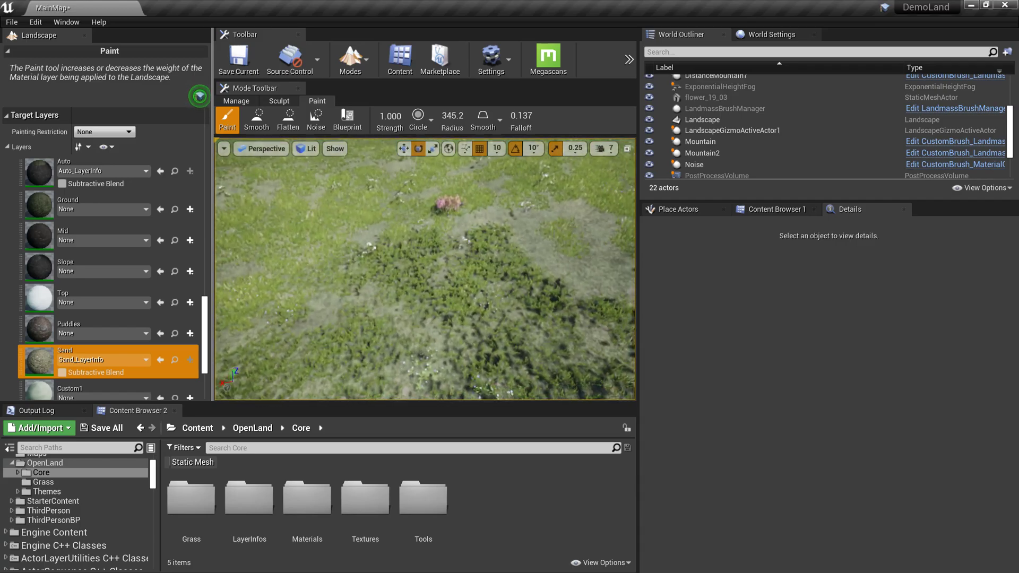
Paint more sand over the grass along the grass-sand boundary.
{"action": "right_click_drag", "start_coordinate": [423, 269], "coordinate": [423, 311]}
{"action": "mouse_move", "coordinate": [391, 266]}
{"action": "left_mouse_down"}
{"action": "mouse_move", "coordinate": [282, 320]}
{"action": "mouse_move", "coordinate": [225, 323]}
{"action": "left_mouse_up"}
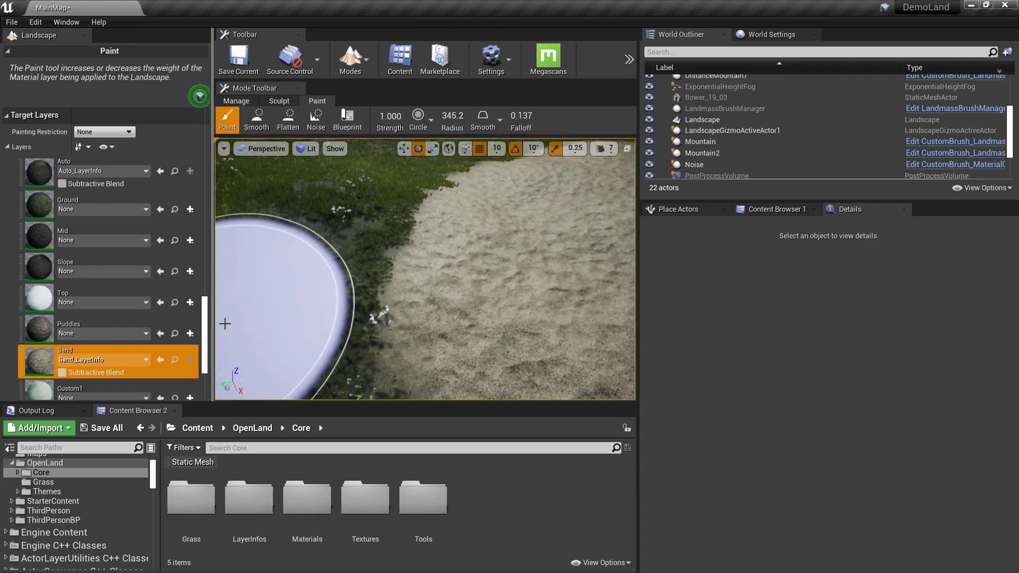
{"action": "scroll", "coordinate": [188, 328], "scroll_direction": "up", "scroll_amount": 3}
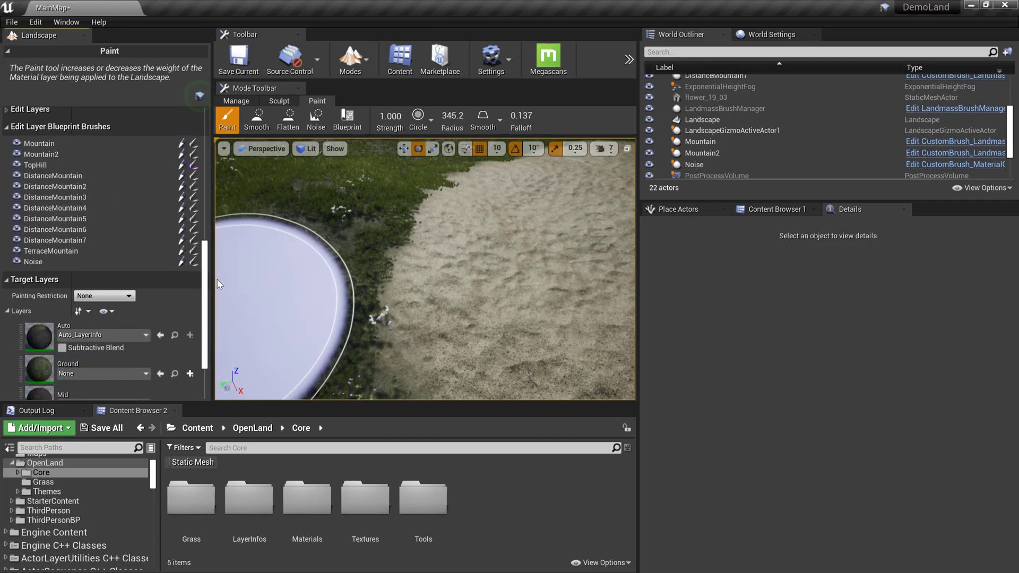
{"action": "scroll", "coordinate": [188, 328], "scroll_direction": "up", "scroll_amount": 2}
{"action": "scroll", "coordinate": [120, 196], "scroll_direction": "up", "scroll_amount": 2}
{"action": "right_click_drag", "start_coordinate": [394, 261], "coordinate": [382, 232]}
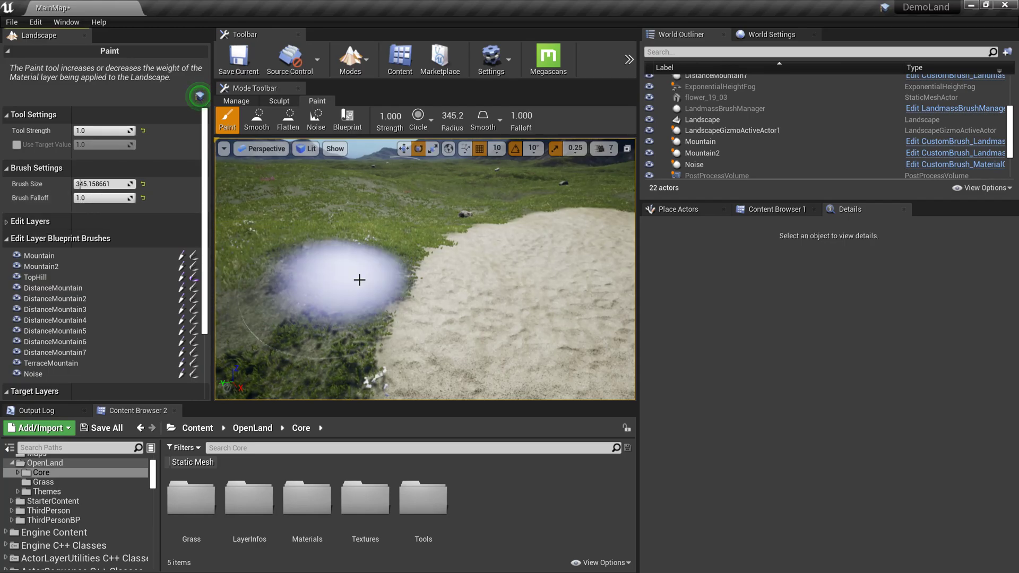
{"action": "mouse_move", "coordinate": [360, 278]}
{"action": "right_mouse_down"}
{"action": "mouse_move", "coordinate": [360, 199]}
{"action": "mouse_move", "coordinate": [359, 271]}
{"action": "right_mouse_up"}
{"action": "right_click_drag", "start_coordinate": [340, 368], "coordinate": [373, 371]}
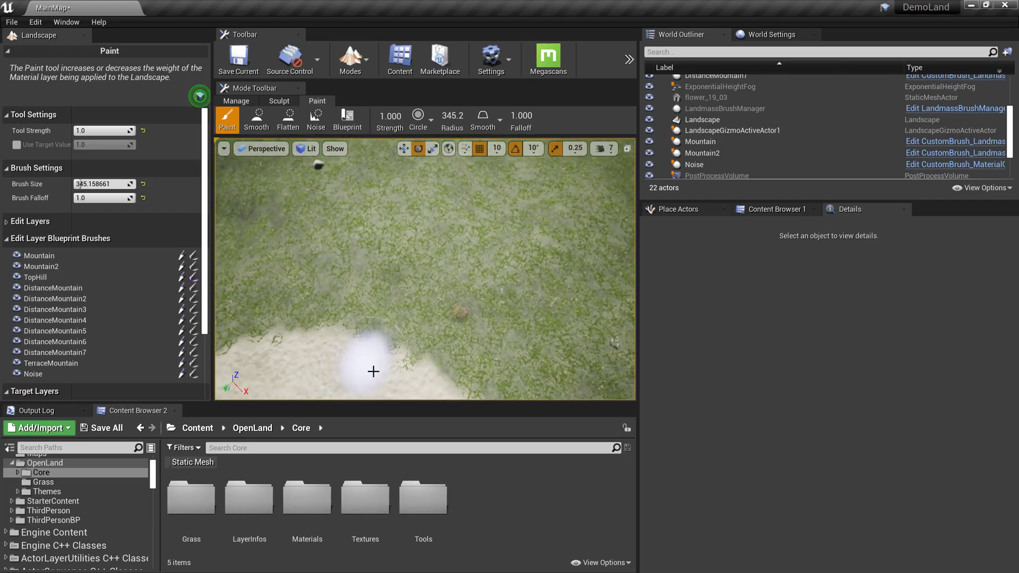
{"action": "left_click_drag", "start_coordinate": [406, 295], "coordinate": [427, 298]}
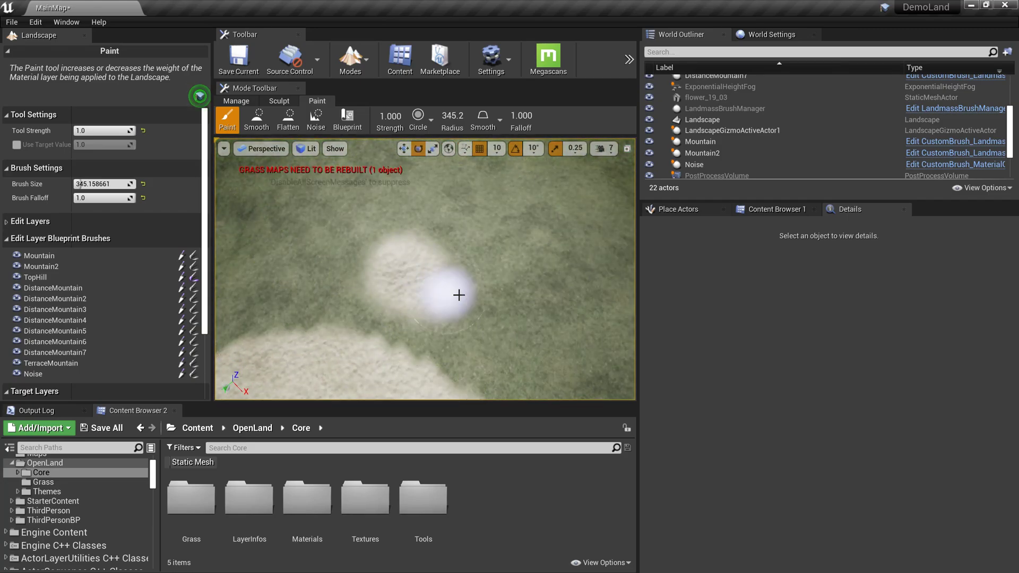
Run the character from the sand across the grass in play mode, then stop.
{"action": "key", "text": "alt+p"}
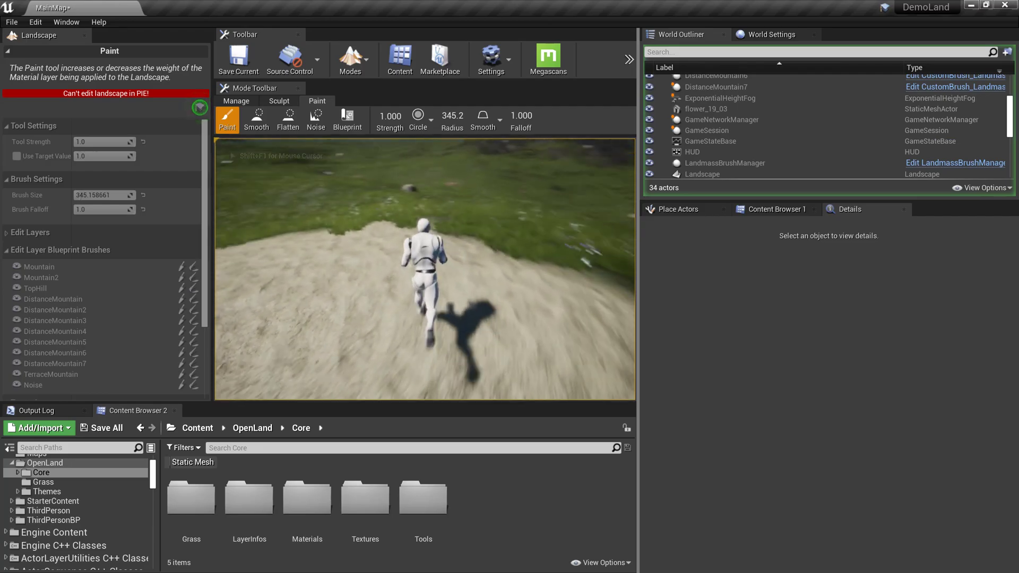
{"action": "key", "text": "w"}
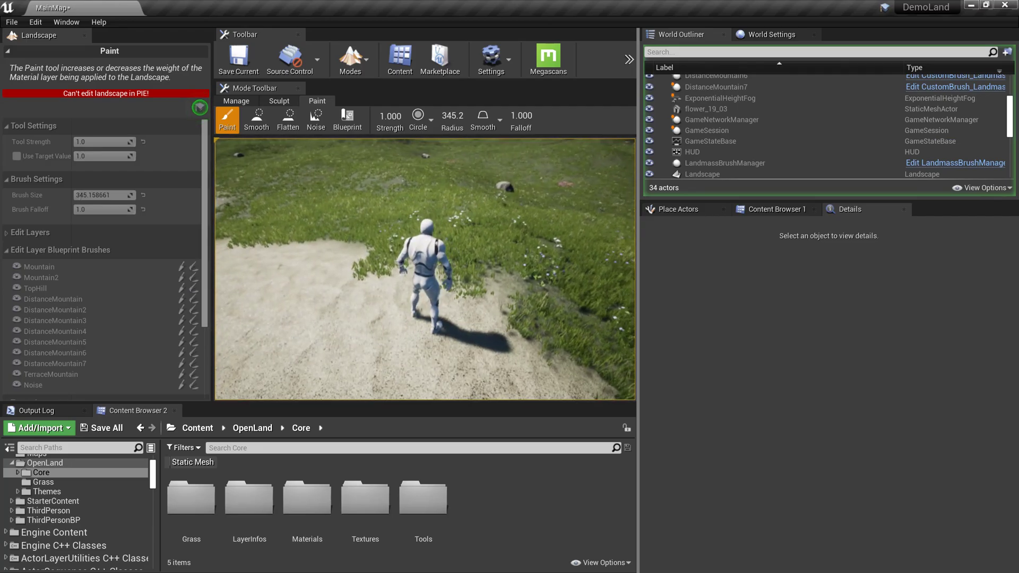
{"action": "key", "text": "w"}
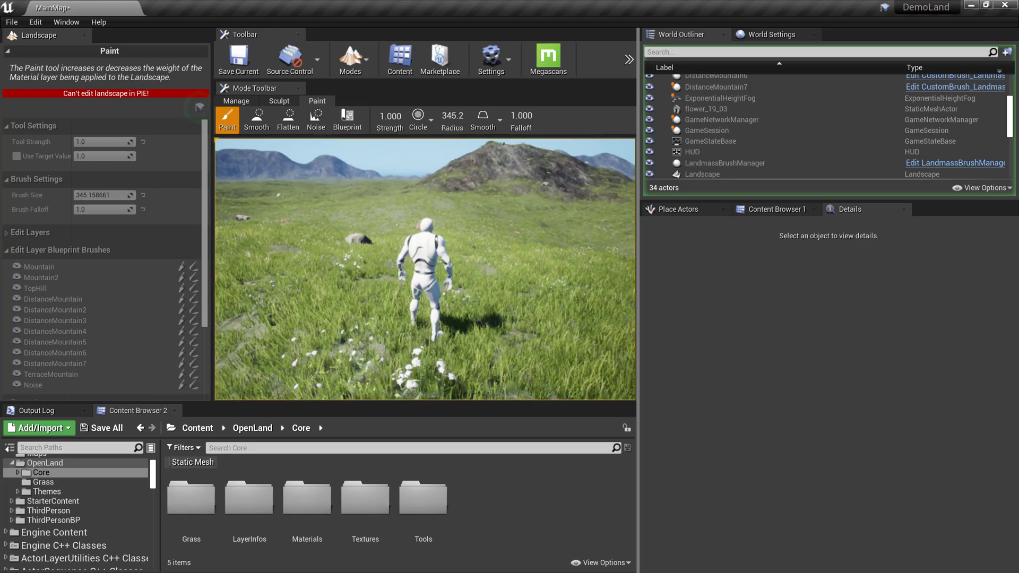
{"action": "key", "text": "w"}
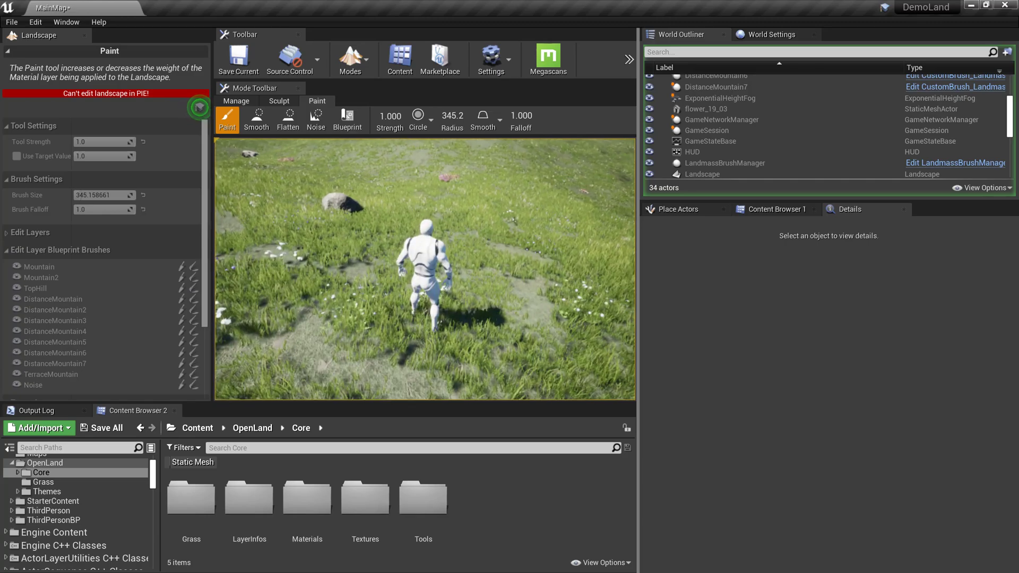
{"action": "key", "text": "Escape"}
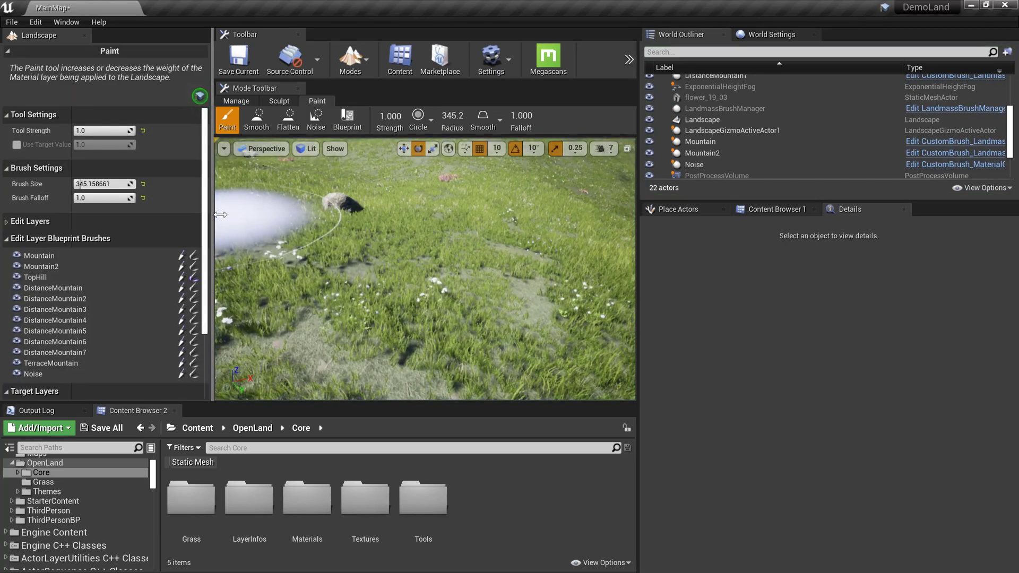
{"action": "scroll", "coordinate": [205, 202], "scroll_direction": "down", "scroll_amount": 5}
{"action": "scroll", "coordinate": [195, 400], "scroll_direction": "down", "scroll_amount": 5}
{"action": "scroll", "coordinate": [196, 399], "scroll_direction": "down", "scroll_amount": 3}
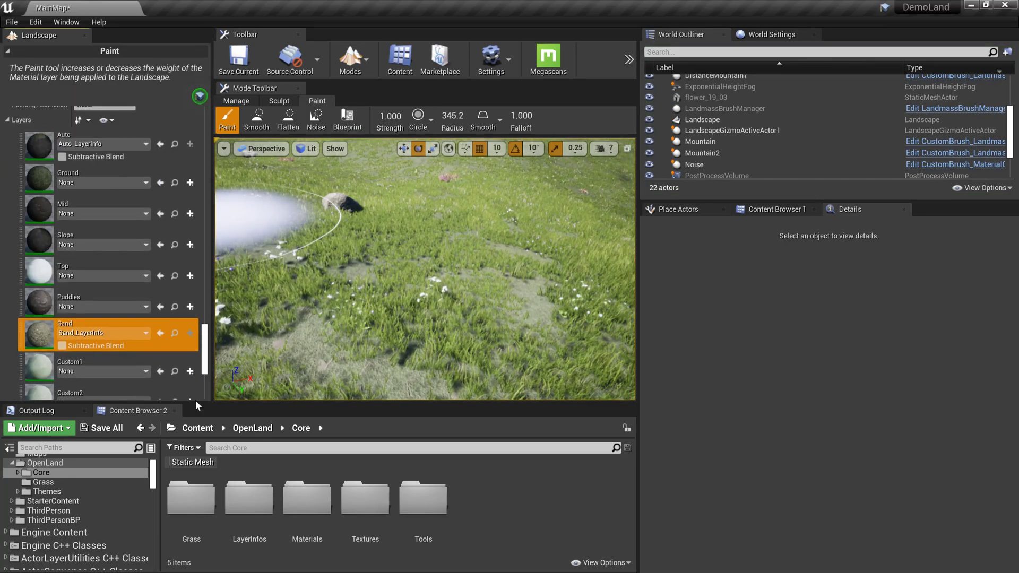
{"action": "scroll", "coordinate": [210, 347], "scroll_direction": "down", "scroll_amount": 3}
{"action": "scroll", "coordinate": [210, 347], "scroll_direction": "down", "scroll_amount": 5}
{"action": "scroll", "coordinate": [139, 360], "scroll_direction": "down", "scroll_amount": 3}
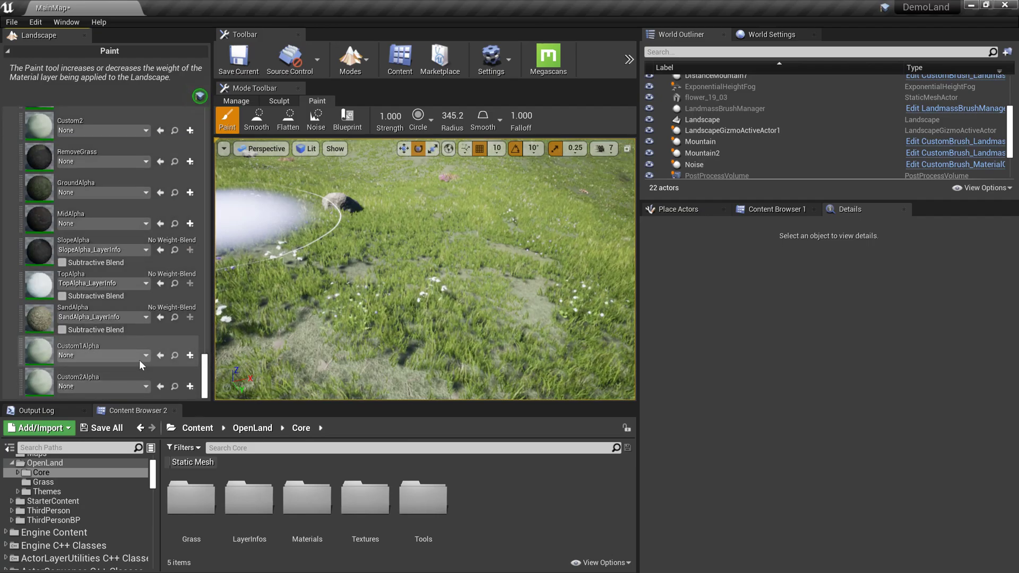
Paint a long SandAlpha path across the grass, fly along it, and play the level.
{"action": "left_click", "coordinate": [106, 306]}
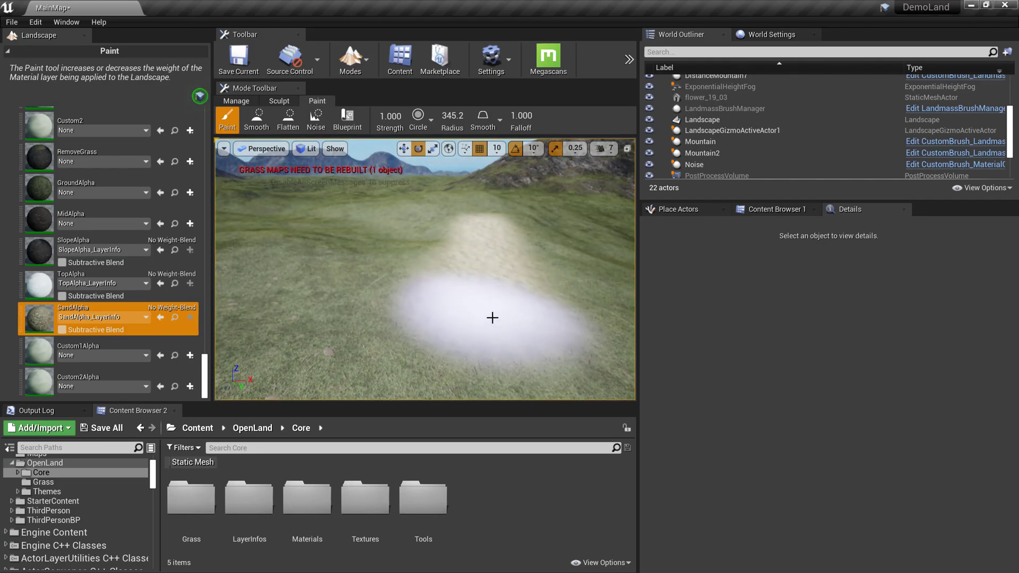
{"action": "mouse_move", "coordinate": [492, 228]}
{"action": "left_mouse_down"}
{"action": "mouse_move", "coordinate": [482, 294]}
{"action": "mouse_move", "coordinate": [443, 307]}
{"action": "left_mouse_up"}
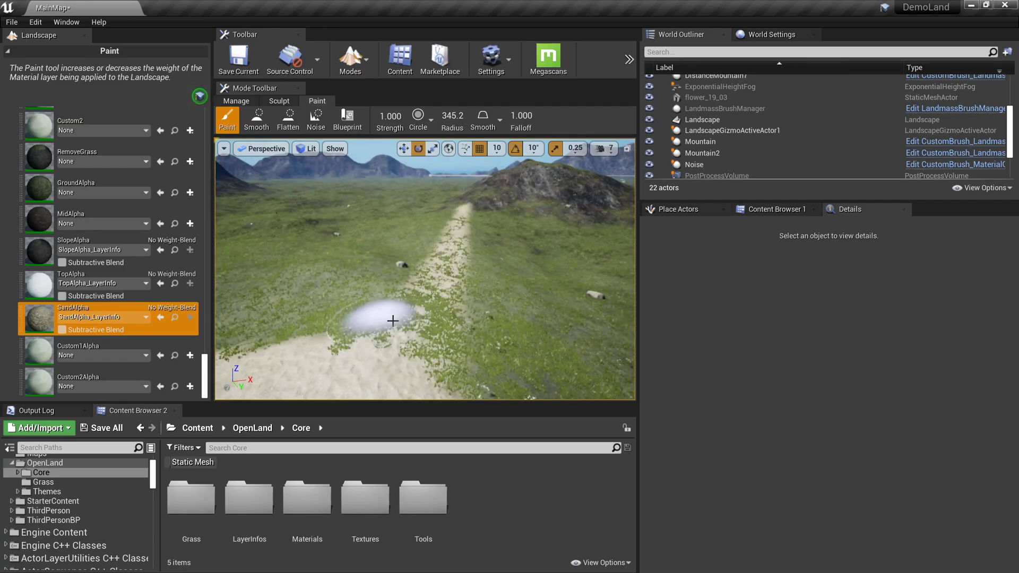
{"action": "right_click_drag", "start_coordinate": [394, 364], "coordinate": [394, 364]}
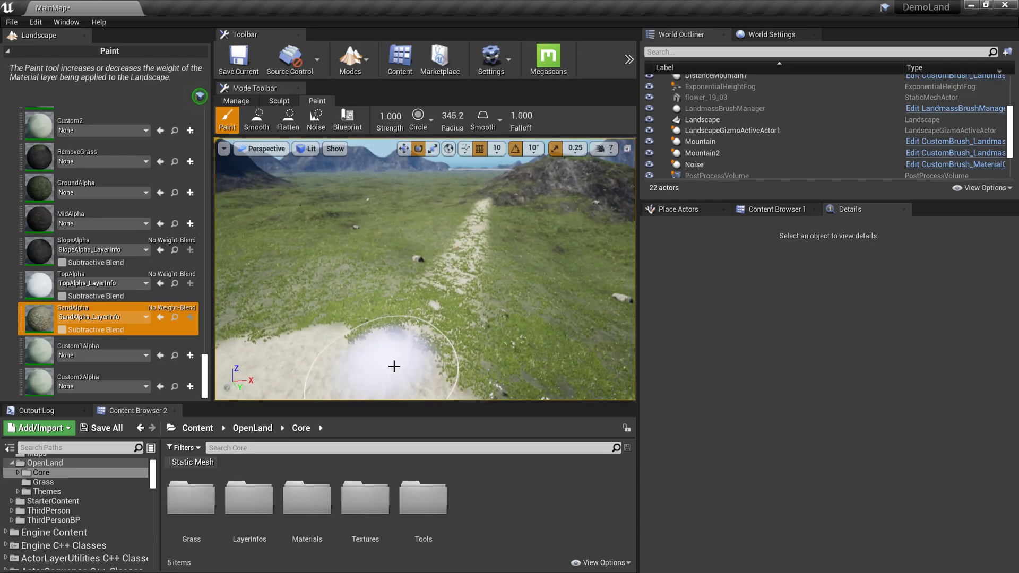
{"action": "key", "text": "alt+p"}
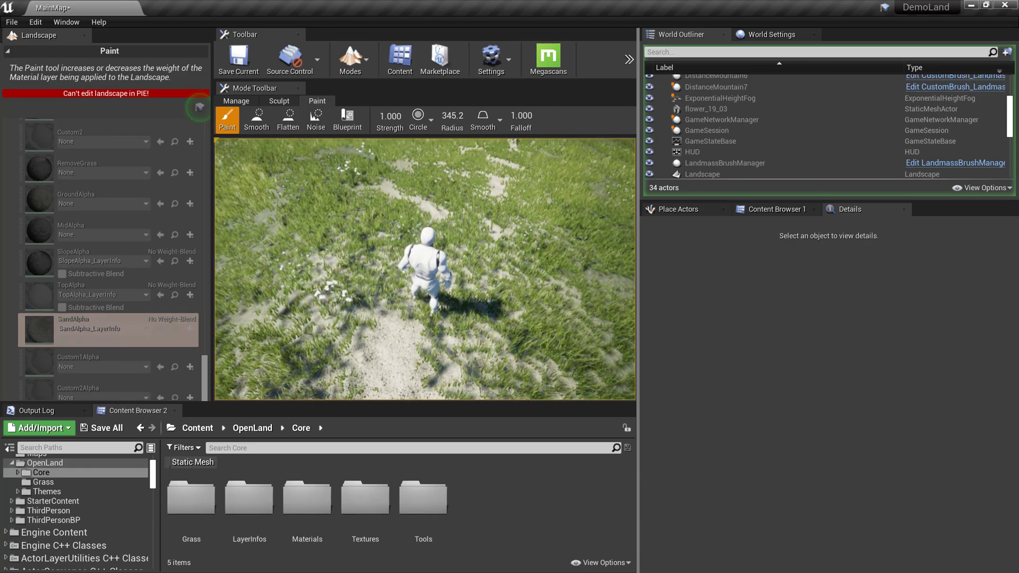
Stop play mode and move the view overhead above the sand strokes.
{"action": "key", "text": "Escape"}
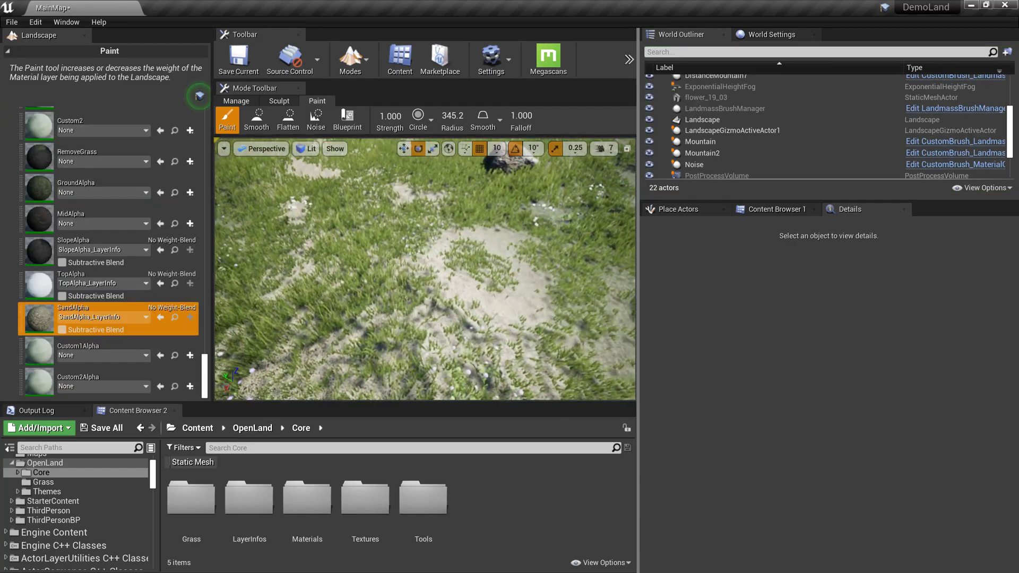
{"action": "right_click_drag", "start_coordinate": [426, 269], "coordinate": [426, 269]}
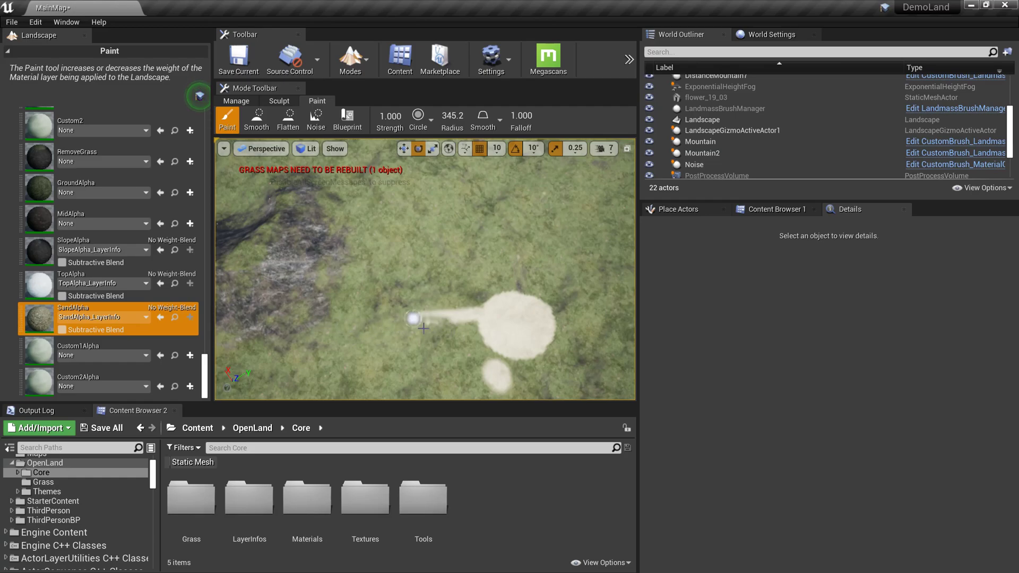
Select the Sand layer and erase a stroke from the round sand patch.
{"action": "right_click_drag", "start_coordinate": [411, 328], "coordinate": [411, 350]}
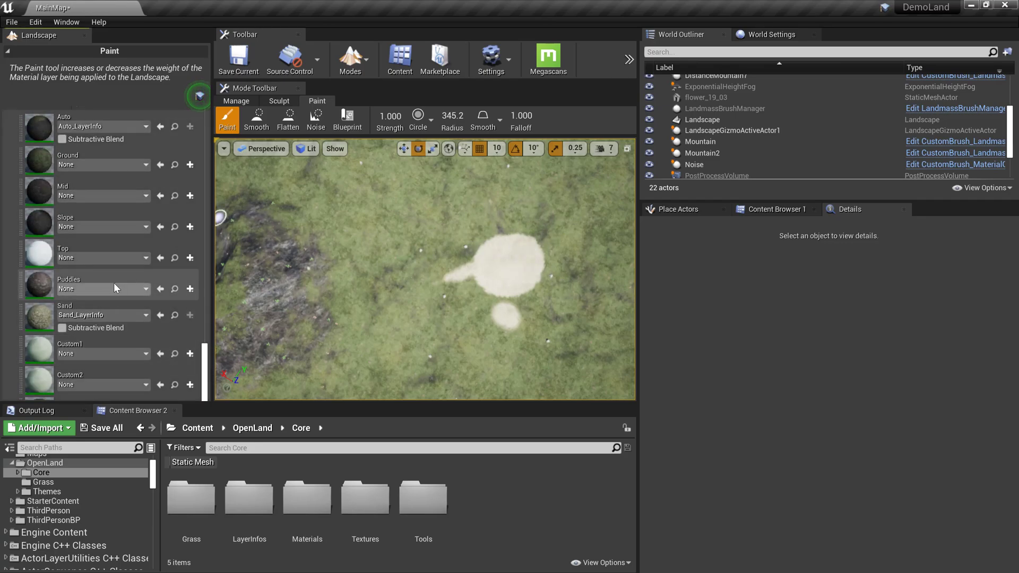
{"action": "left_click", "coordinate": [120, 307]}
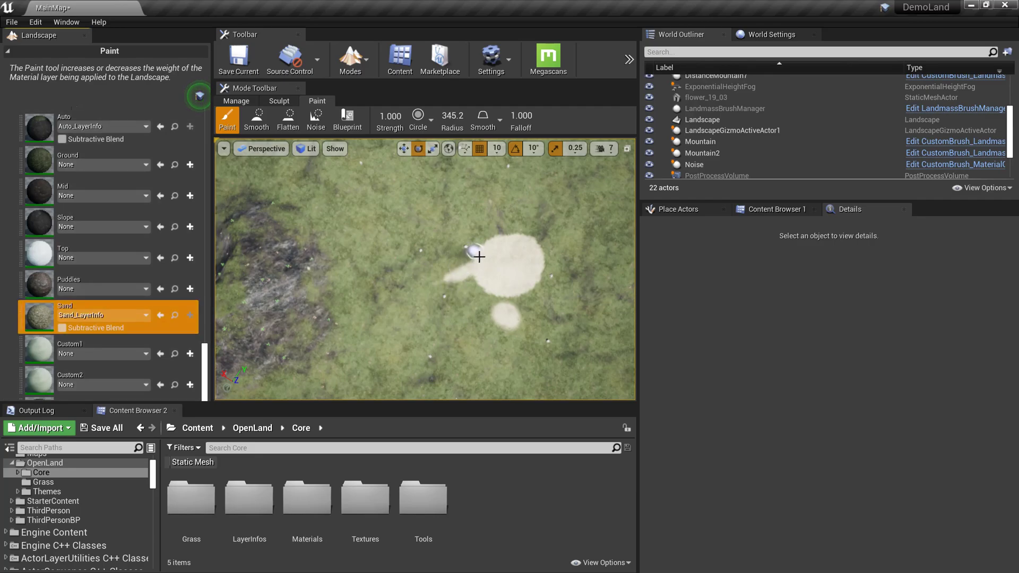
{"action": "left_click_drag", "start_coordinate": [479, 257], "coordinate": [510, 256]}
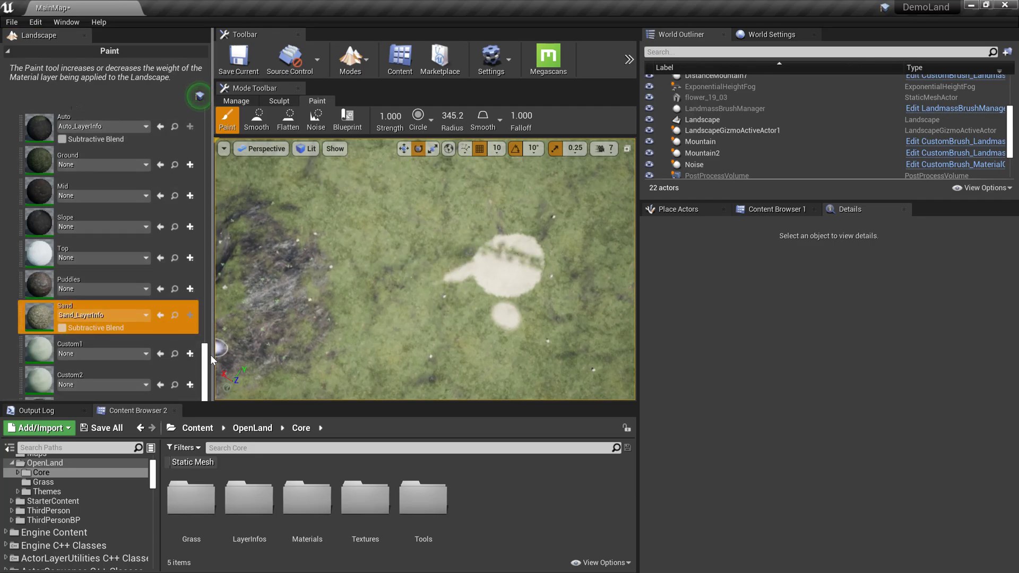
{"action": "left_click_drag", "start_coordinate": [205, 370], "coordinate": [209, 175]}
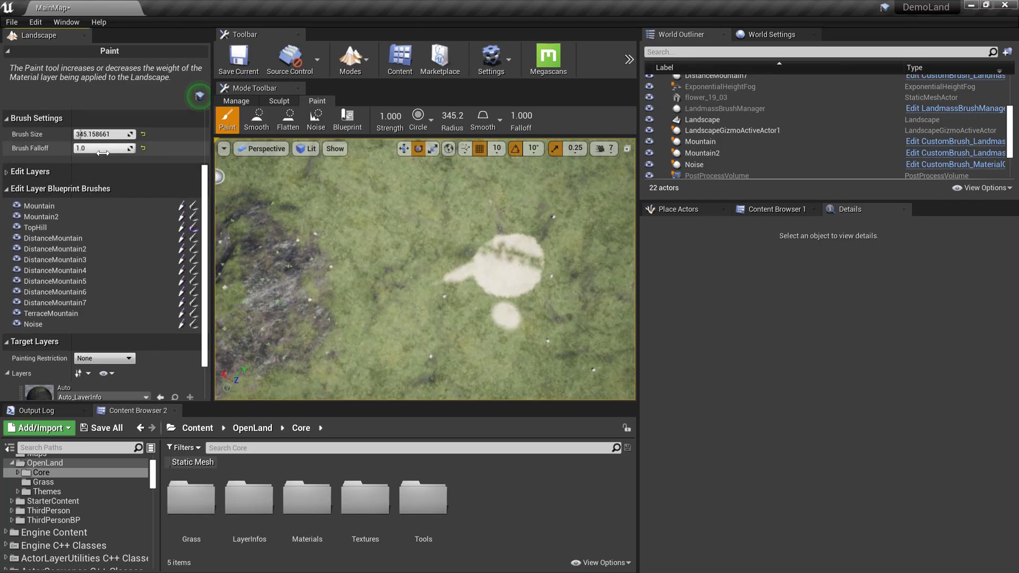
Set brush size 870 and falloff 0, erase both sand patches, then reselect SandAlpha.
{"action": "key", "text": "ctrl+a"}
{"action": "type", "text": "0"}
{"action": "key", "text": "Return"}
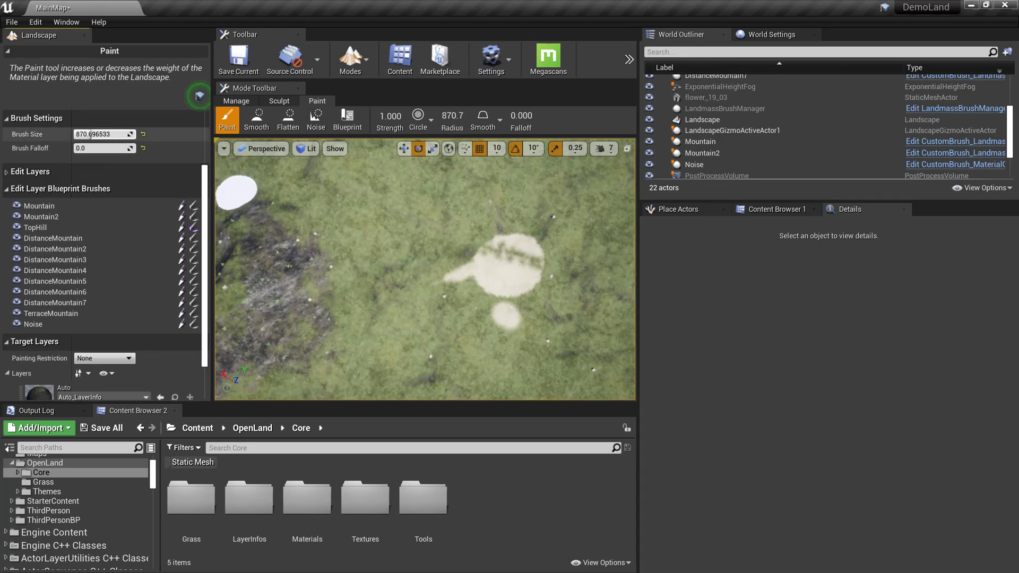
{"action": "left_click_drag", "start_coordinate": [455, 239], "coordinate": [446, 229], "text": "shift"}
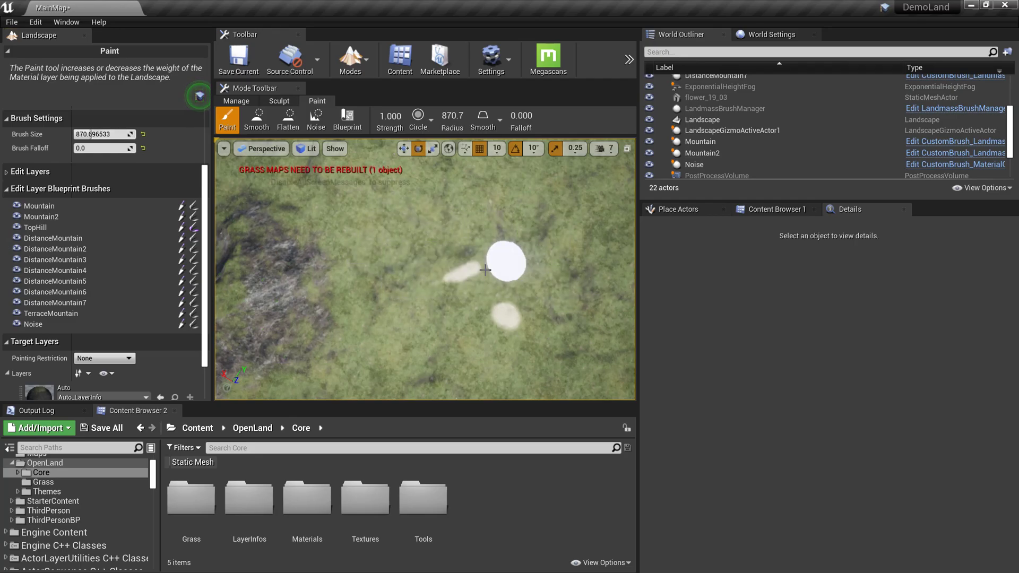
{"action": "left_click_drag", "start_coordinate": [485, 270], "coordinate": [432, 295], "text": "shift"}
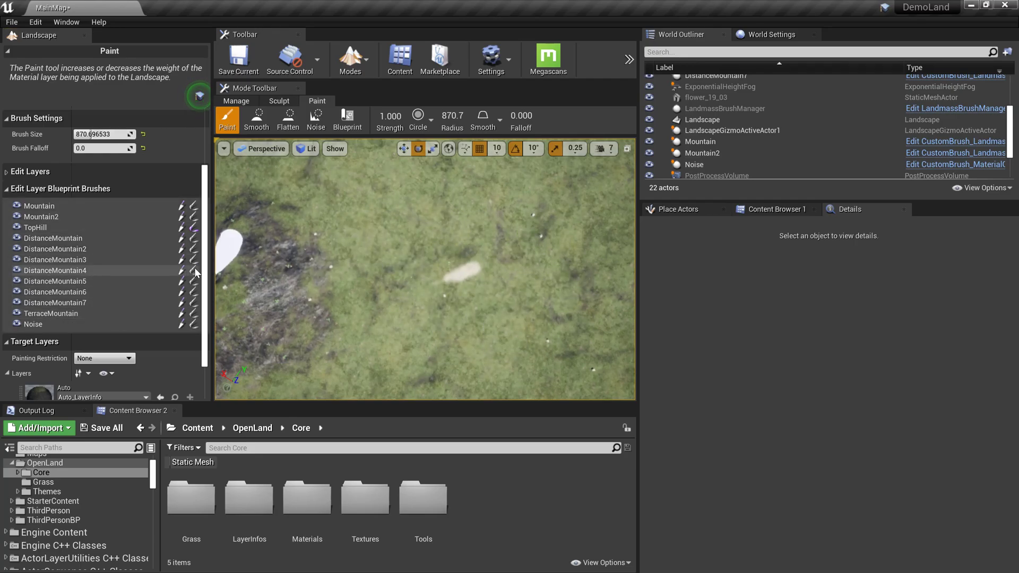
{"action": "left_click_drag", "start_coordinate": [205, 256], "coordinate": [201, 414]}
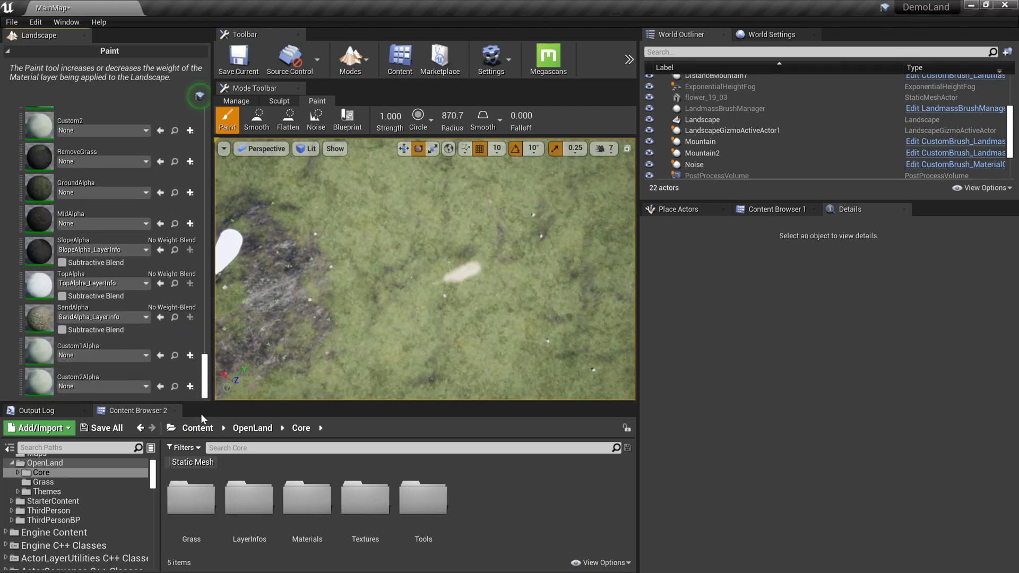
{"action": "left_click", "coordinate": [121, 313]}
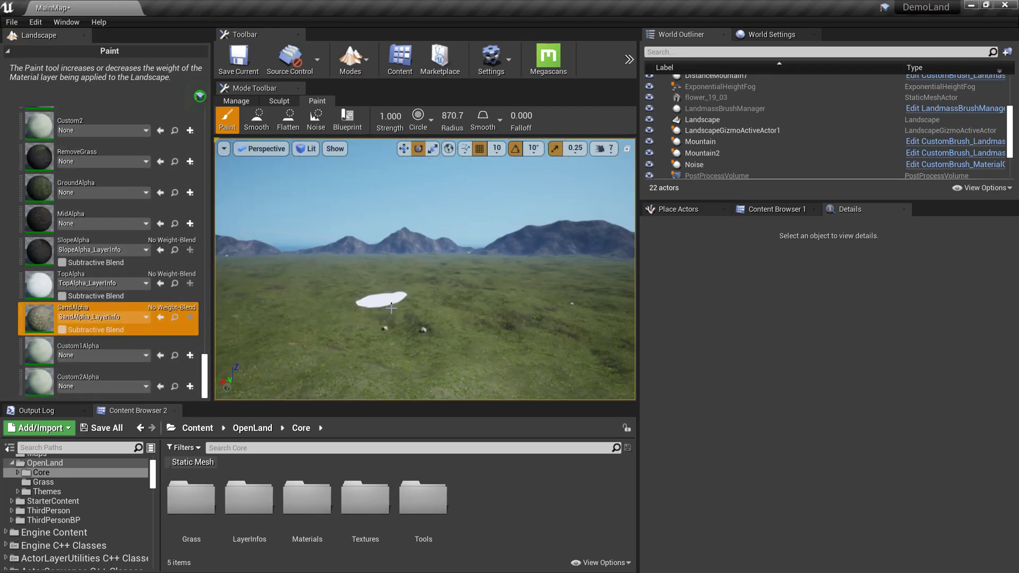